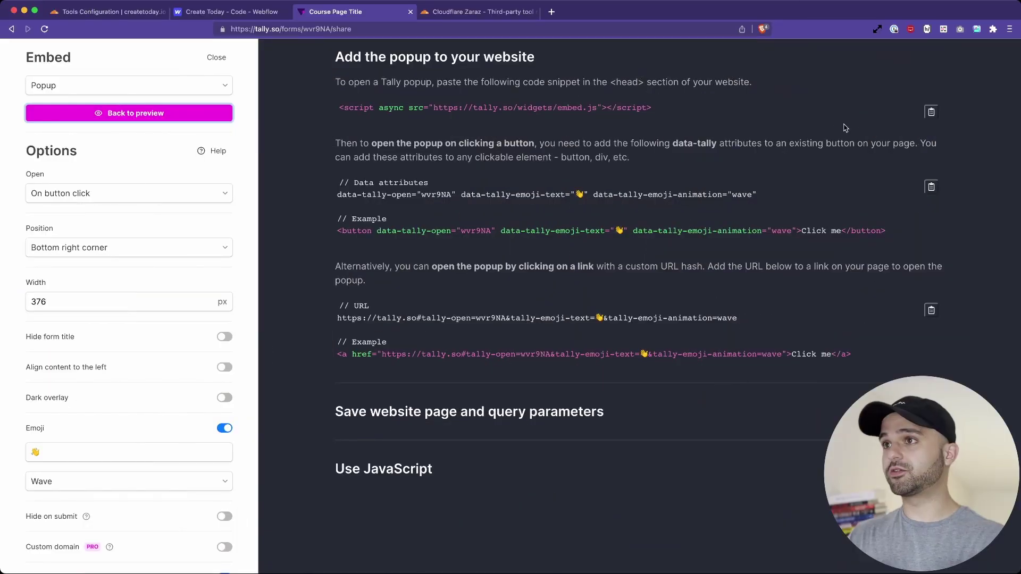
Step: Copy the Tally popup embed script and paste it into the Webflow footer code
left_click(932, 112)
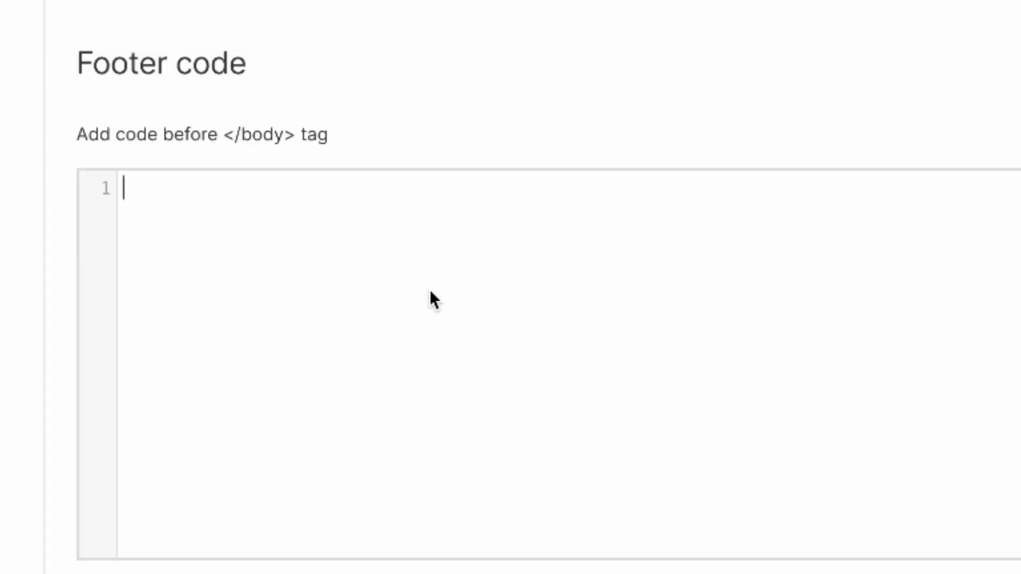
key("super+v")
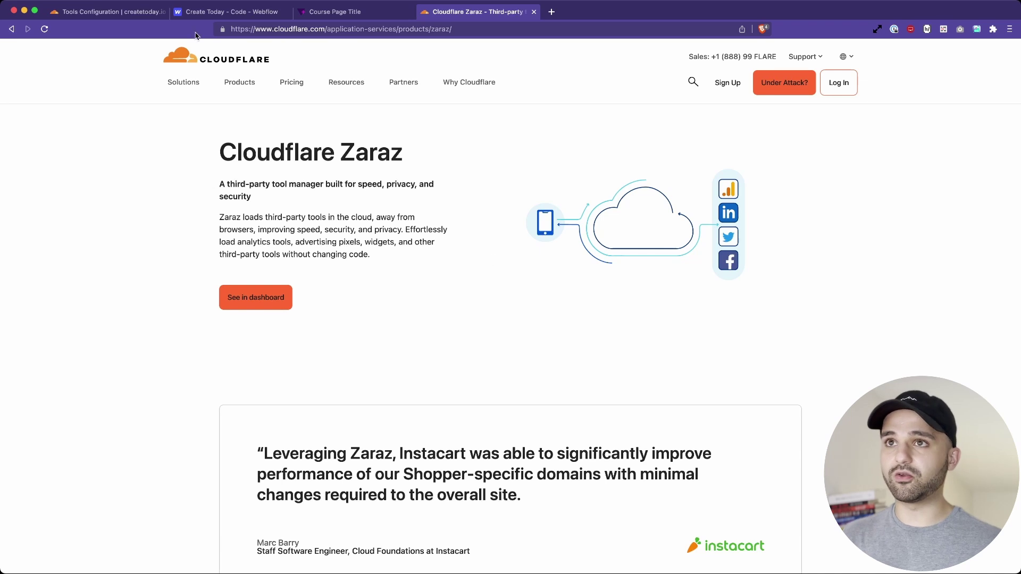
Step: Switch to the Zaraz Tools Configuration dashboard to browse tools like Google Analytics, HubSpot and TikTok
left_click(109, 12)
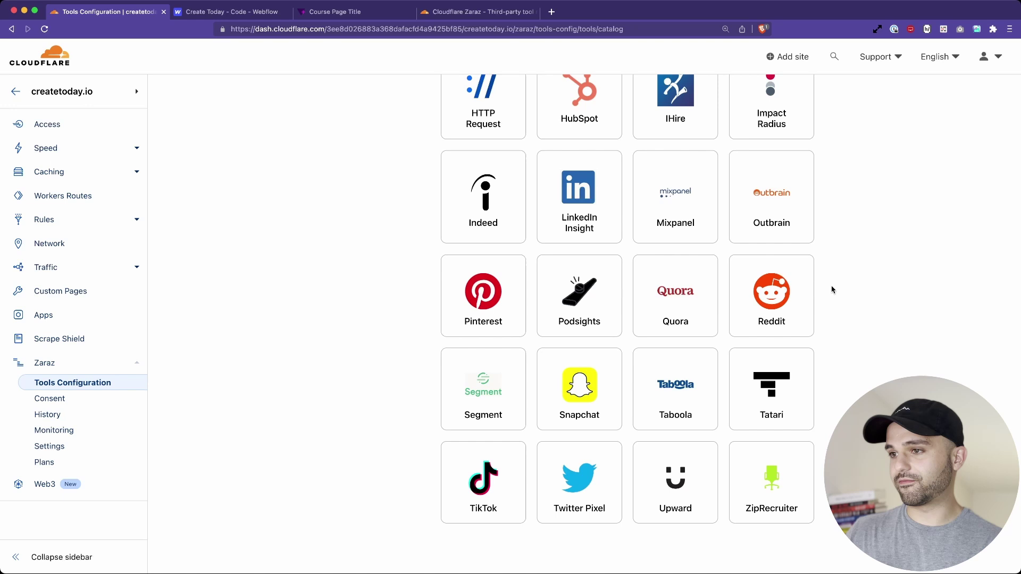
Step: Return to the configured tools list to reach the Custom HTML (Non EU) ActiveCampaign action
scroll(832, 290, "up", 10)
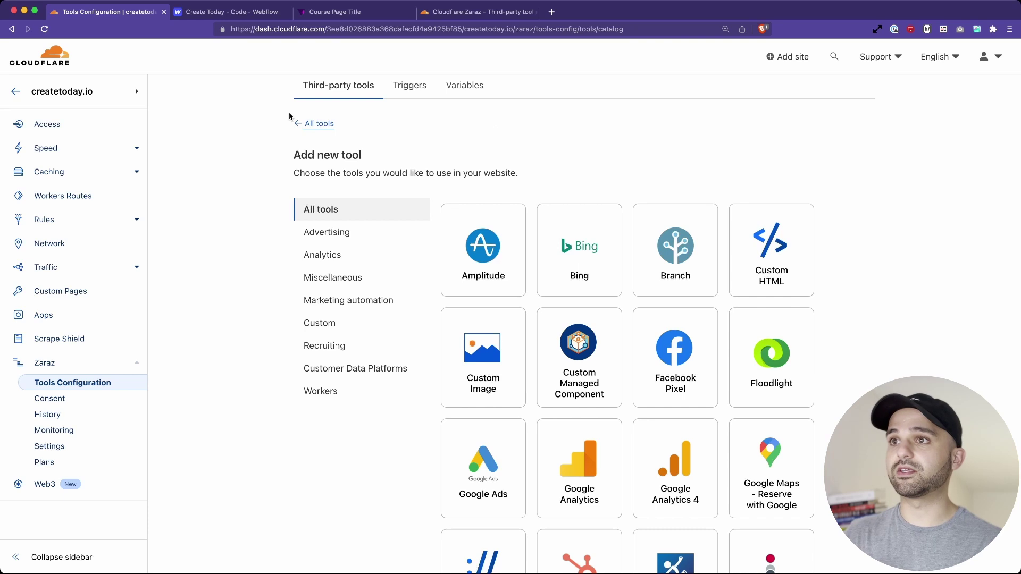
left_click(298, 122)
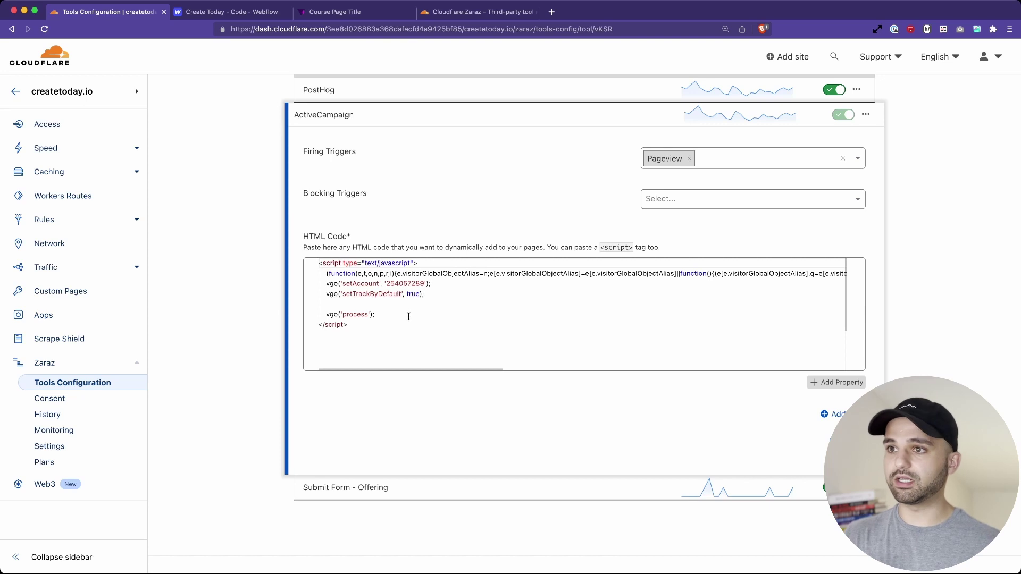
left_click(841, 391)
scroll(870, 355, "down", 1)
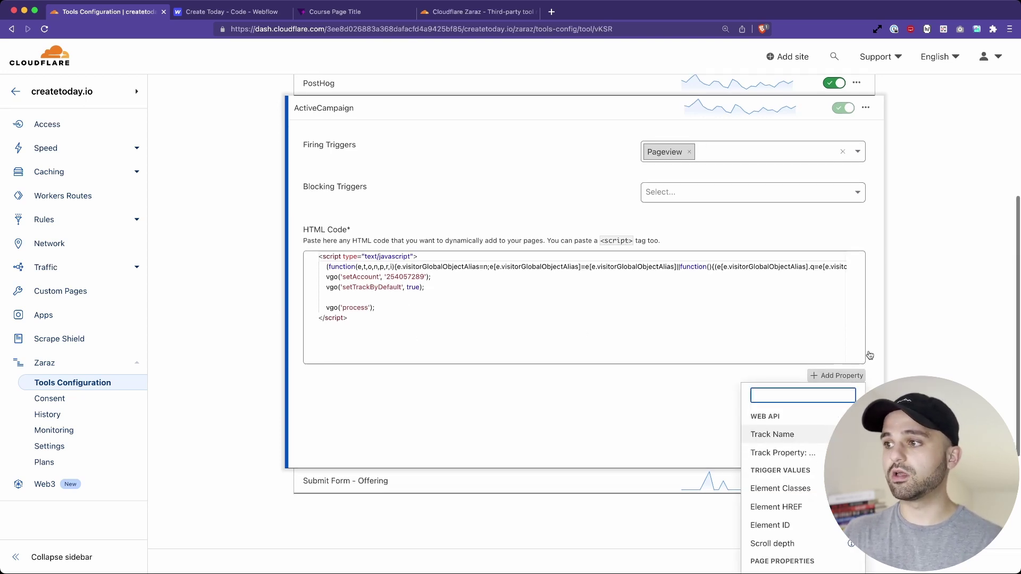
scroll(870, 355, "down", 3)
scroll(807, 428, "down", 2)
scroll(807, 428, "up", 1)
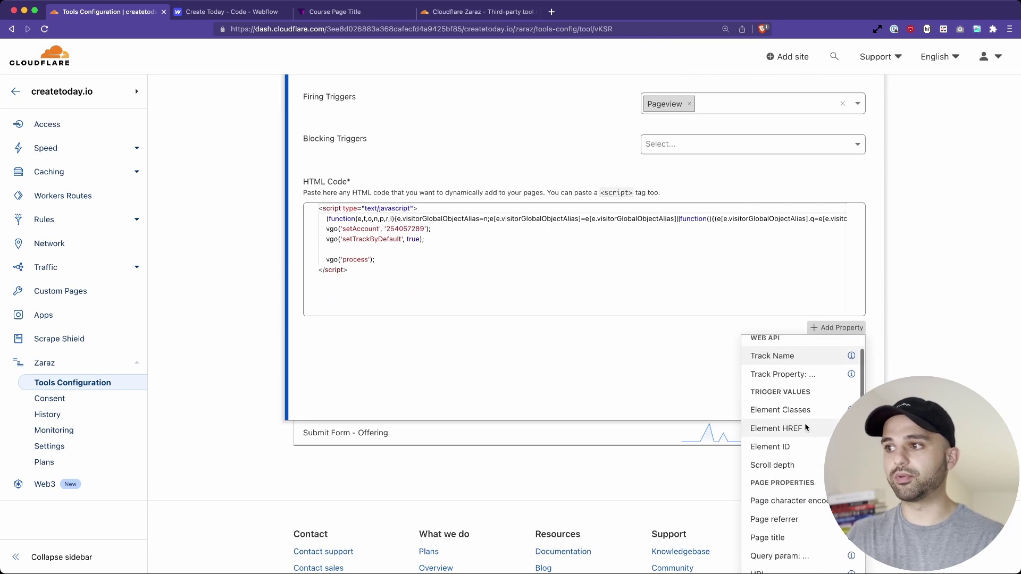
scroll(807, 431, "down", 3)
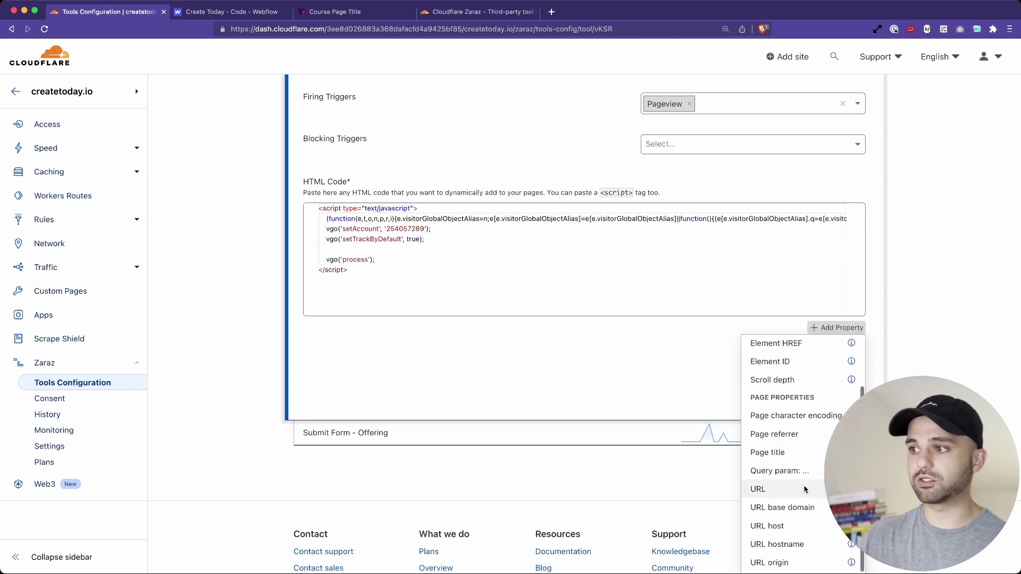
scroll(805, 489, "down", 12)
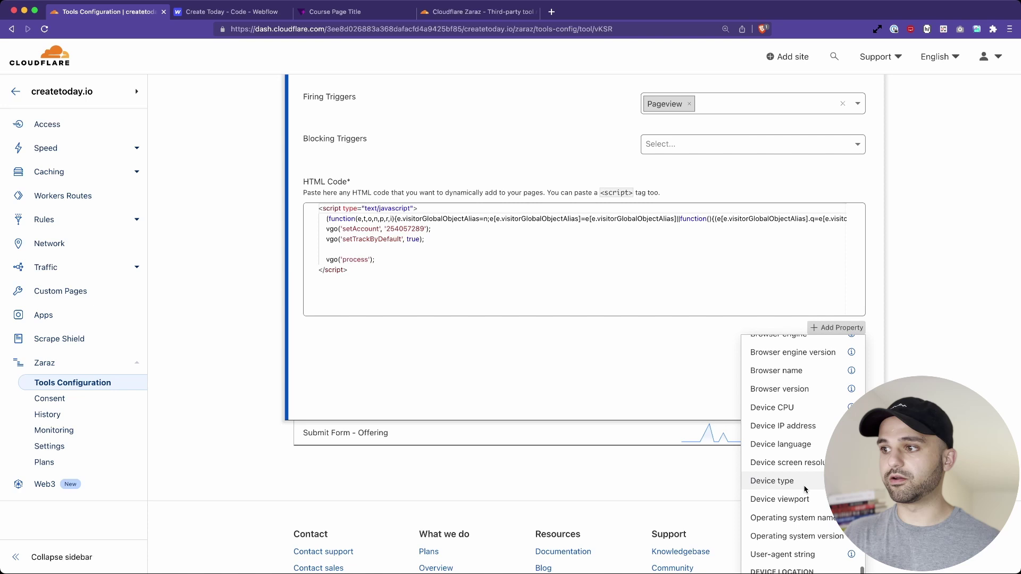
scroll(805, 487, "up", 15)
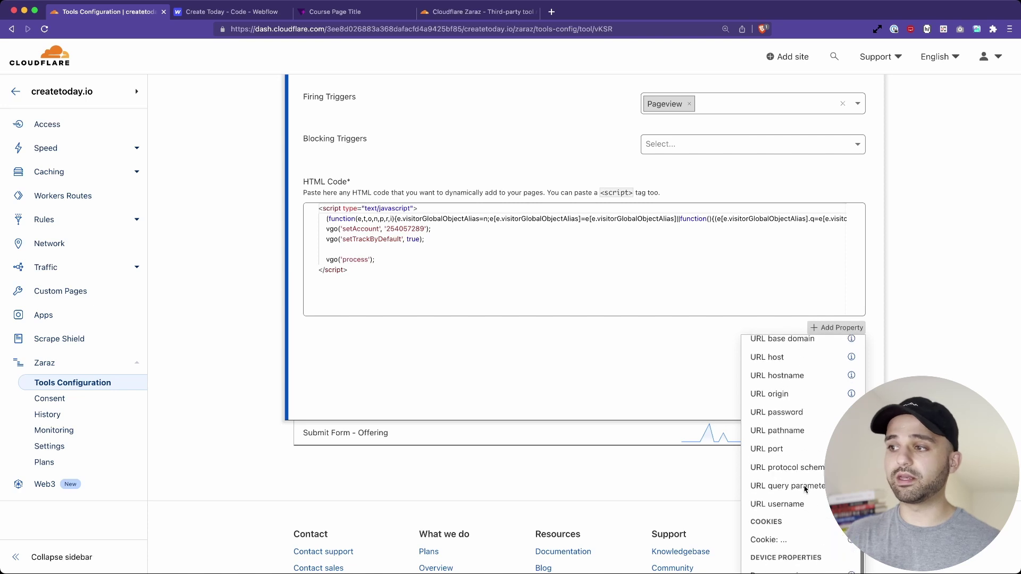
left_click(620, 346)
left_click(532, 271)
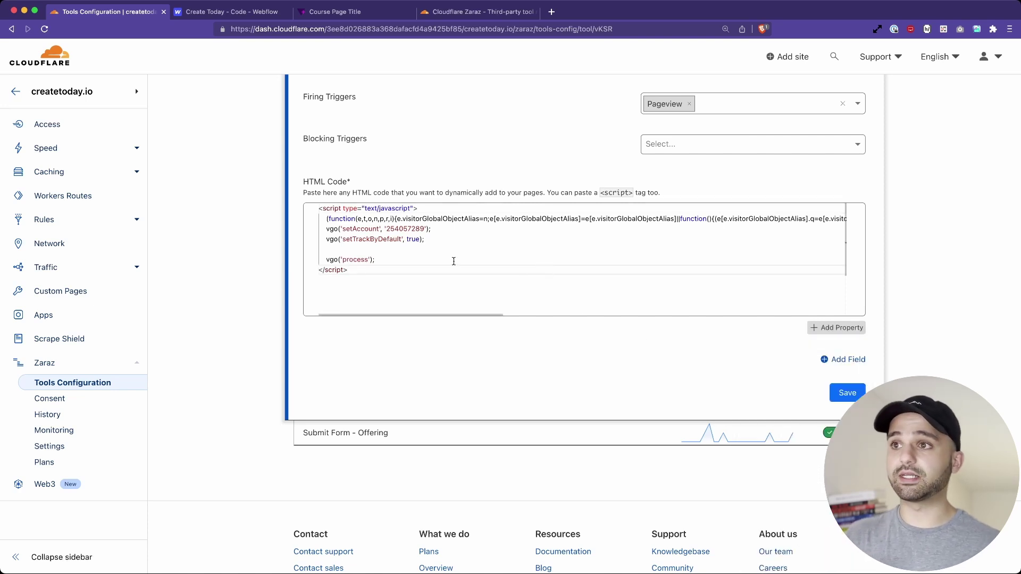
scroll(463, 278, "right", 1)
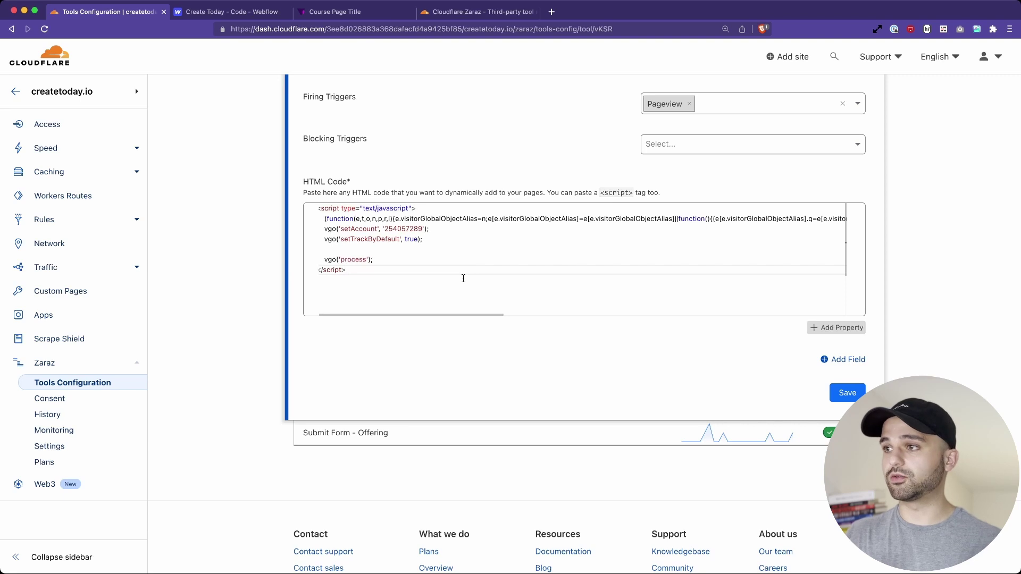
scroll(463, 278, "up", 5)
Step: Collapse the ActiveCampaign action and check the tool's Is EU Visitor blocking trigger, closing Settings unchanged
left_click(611, 271)
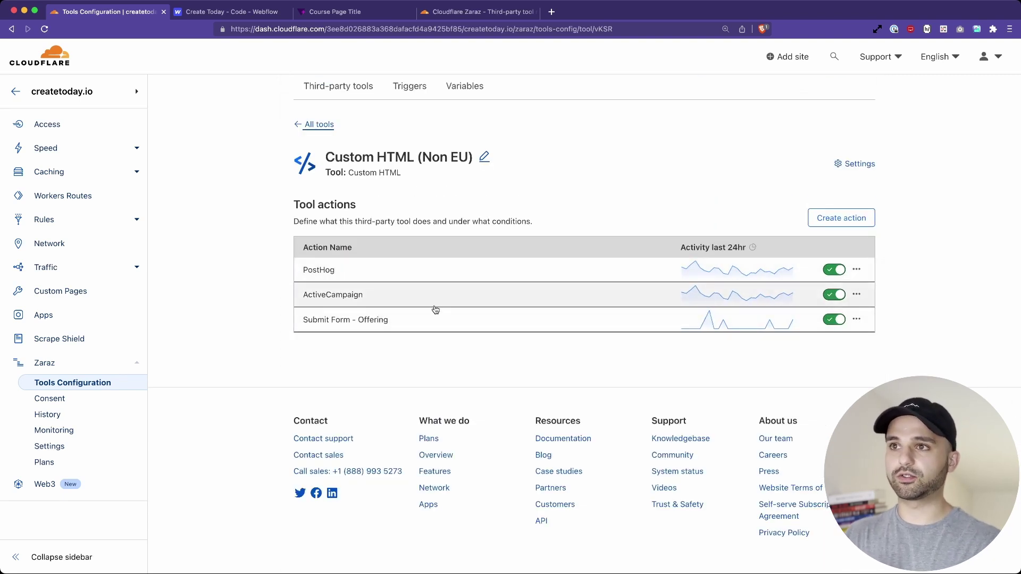
scroll(367, 278, "up", 3)
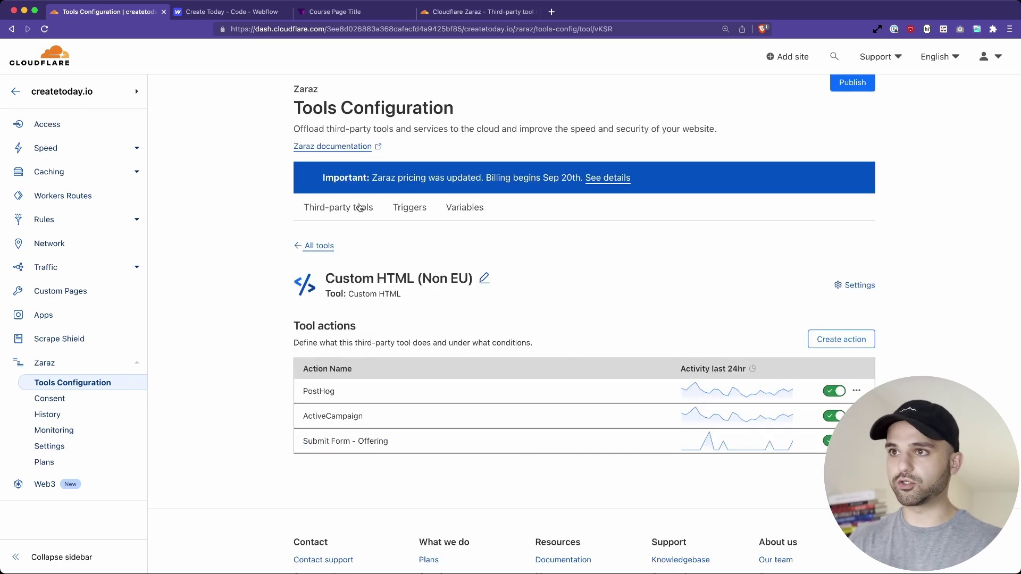
scroll(514, 331, "down", 3)
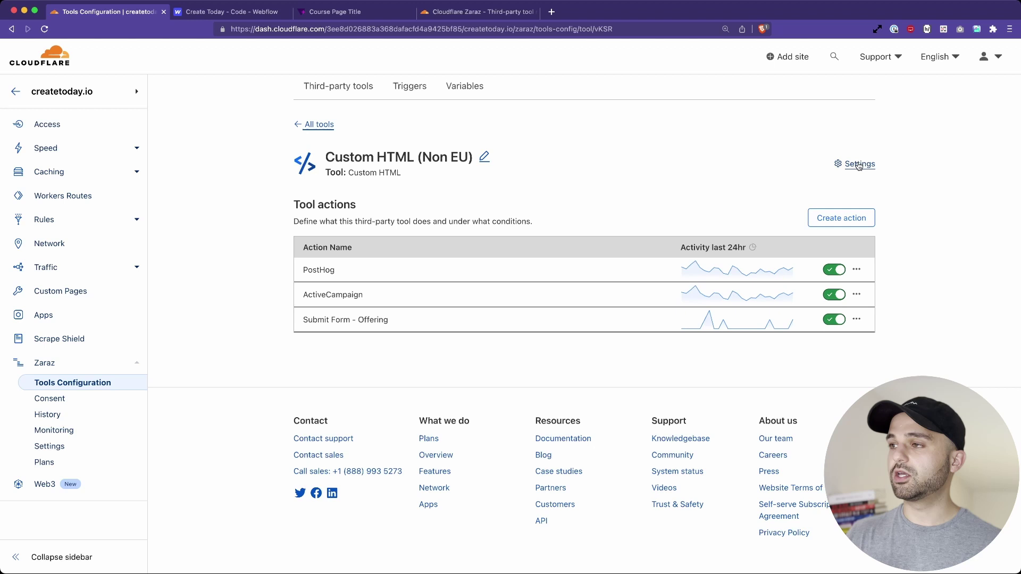
left_click(858, 165)
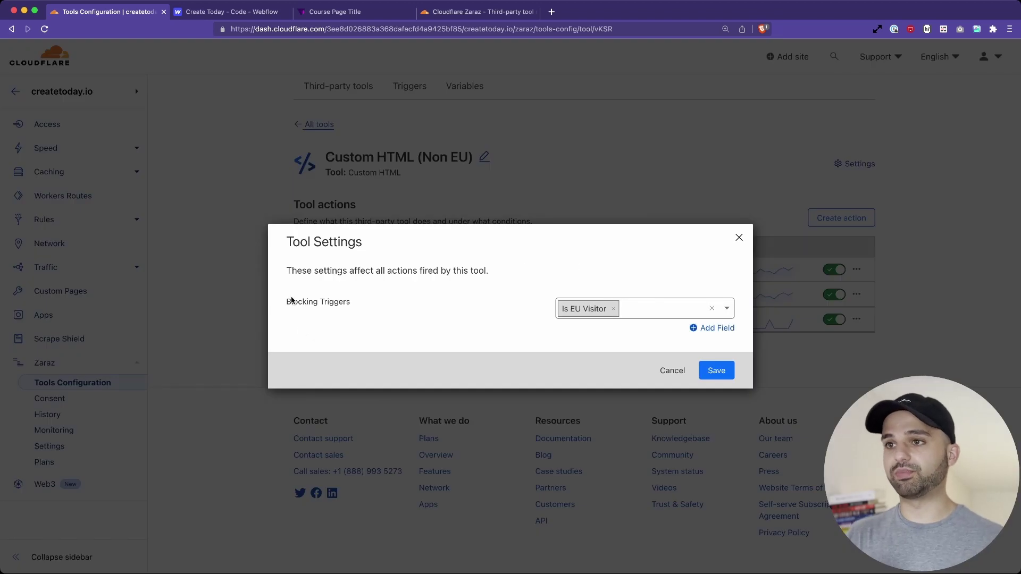
left_click_drag(291, 300, 344, 302)
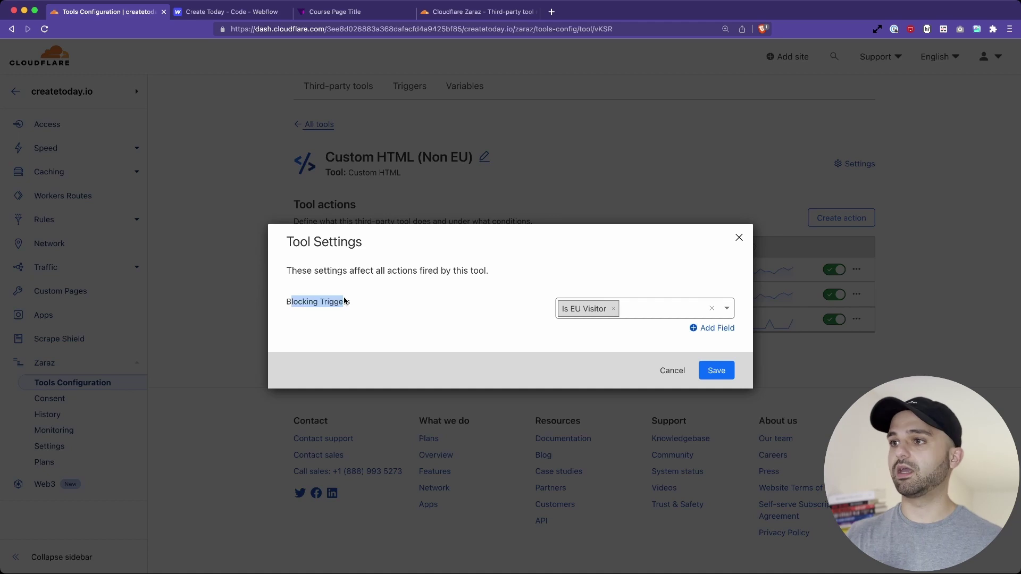
left_click(470, 340)
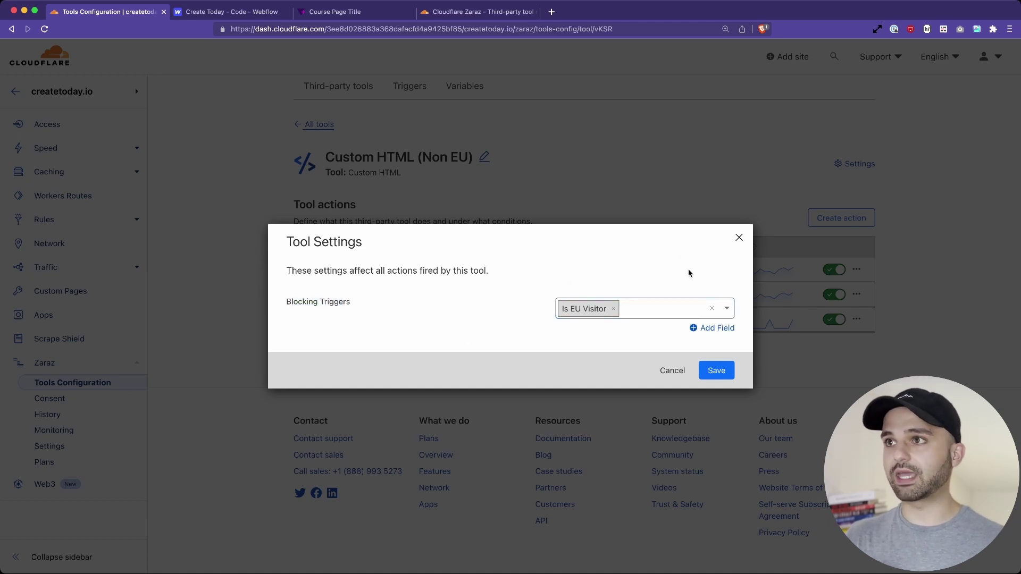
left_click(736, 240)
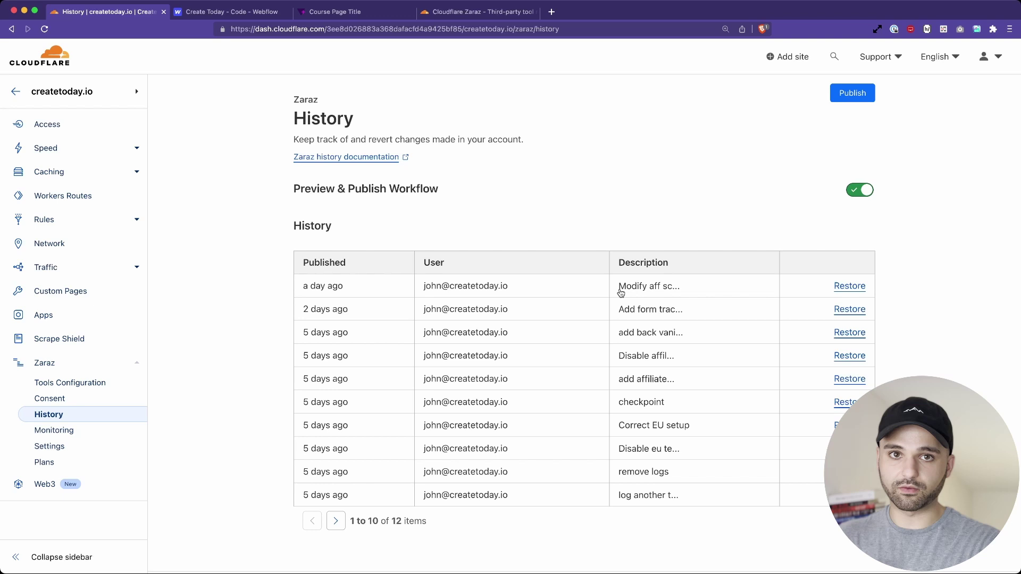
Step: Look over the 12 published configuration changes listed on the History page
scroll(536, 378, "down", 1)
scroll(536, 379, "up", 1)
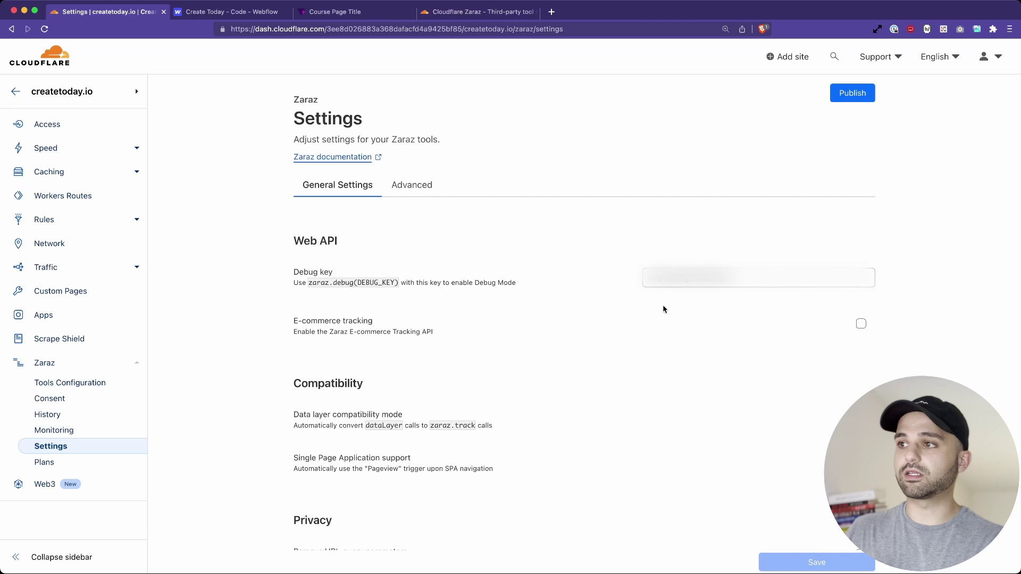
Step: On createtoday.io, run zaraz.preview() with the debug key in the console to open the Zaraz debugger
left_click(551, 11)
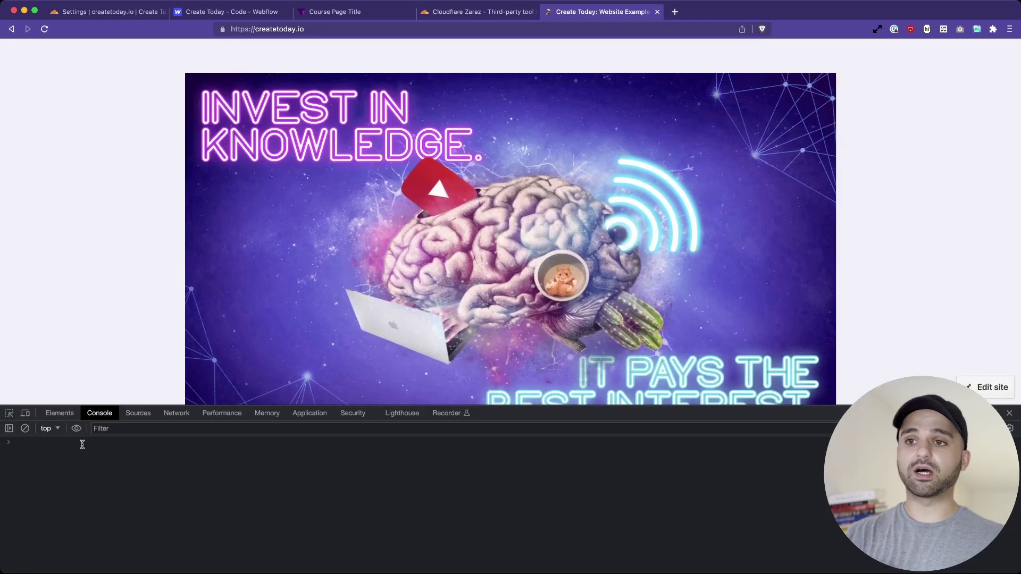
type("zaraz.p")
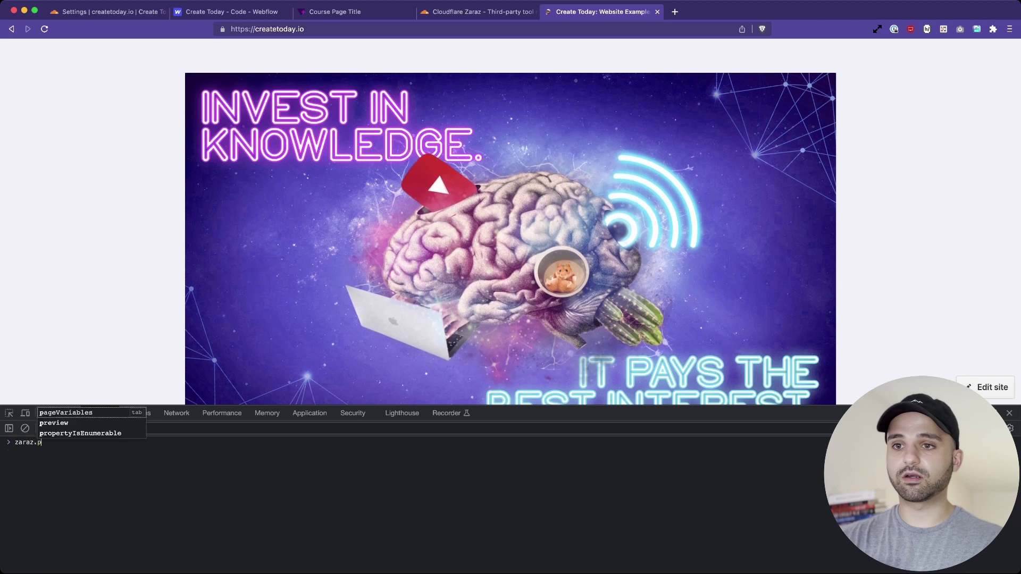
type("review(\"")
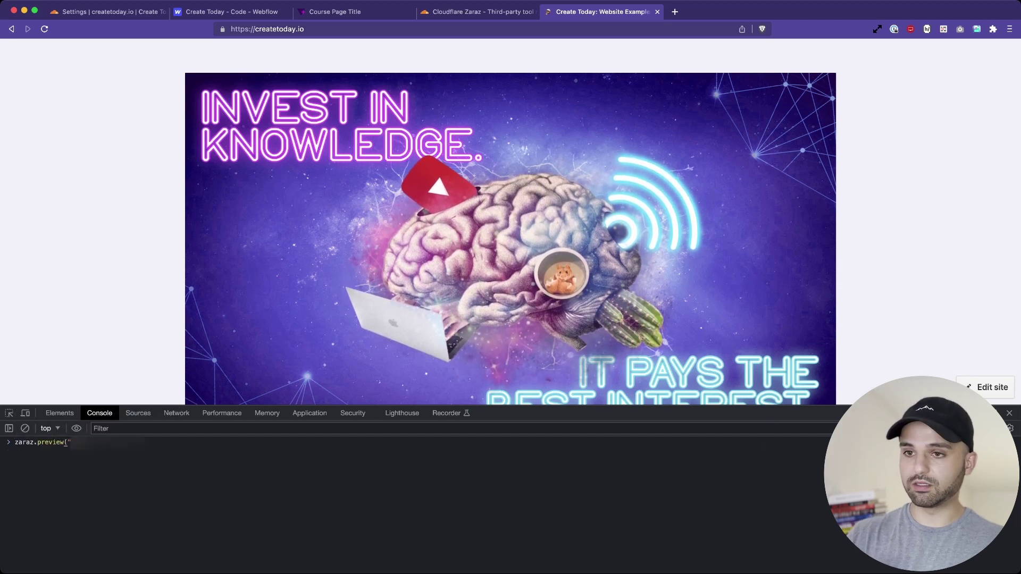
key("Return")
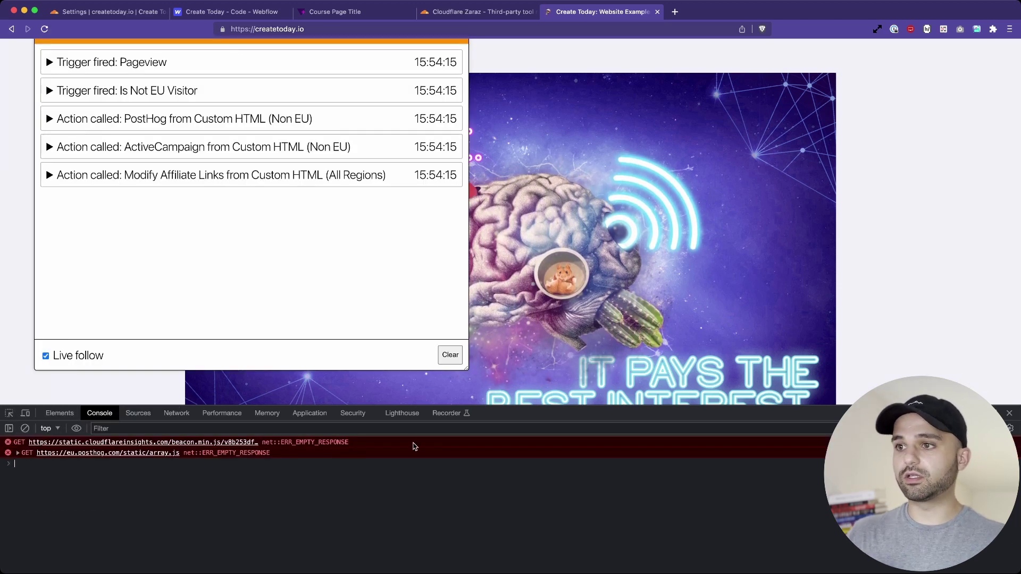
left_click_drag(511, 412, 511, 544)
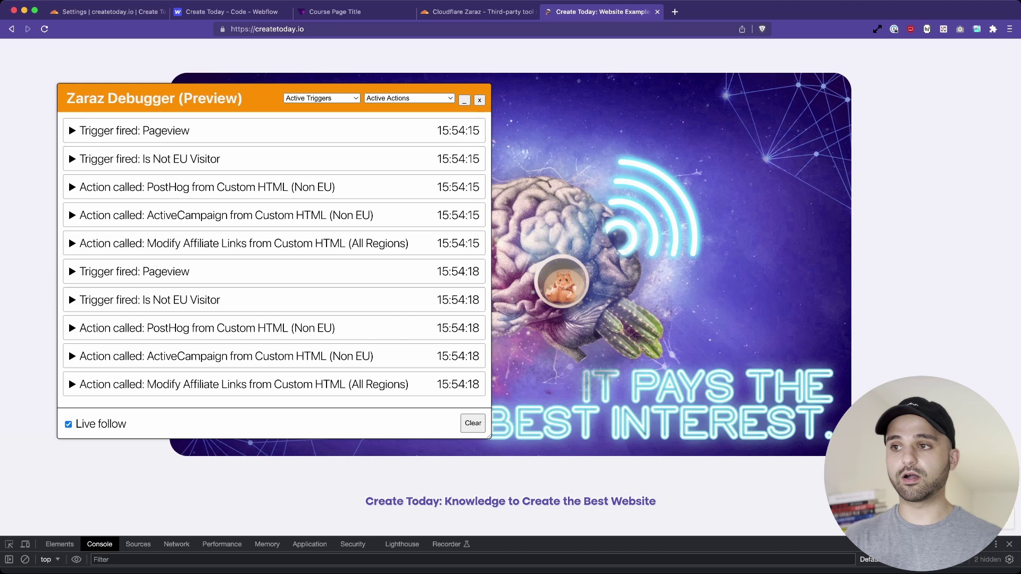
scroll(351, 298, "down", 5)
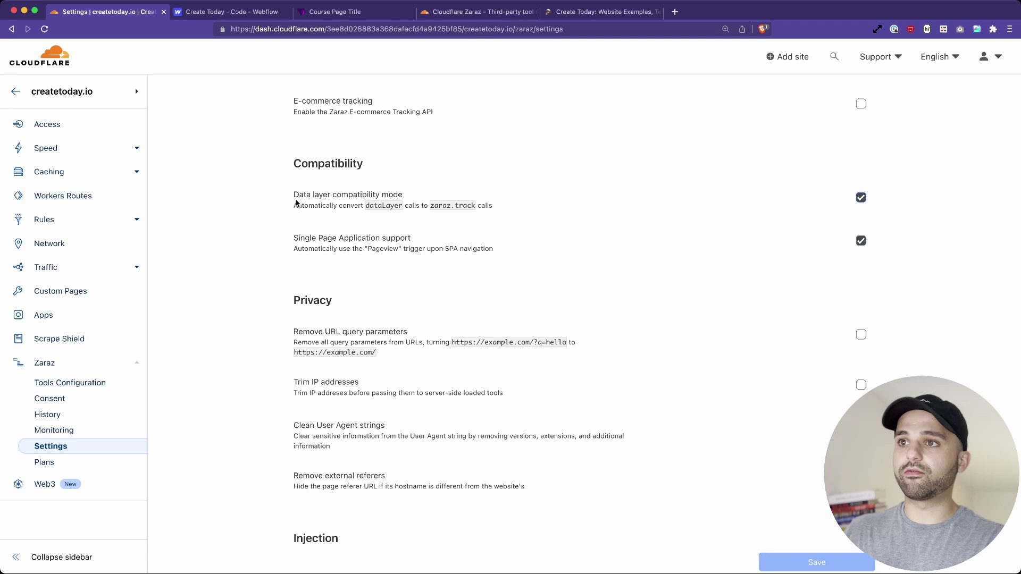
Step: Highlight the Data layer compatibility description and the word dataLayer in Zaraz settings
left_click_drag(292, 192, 383, 206)
double_click(382, 205)
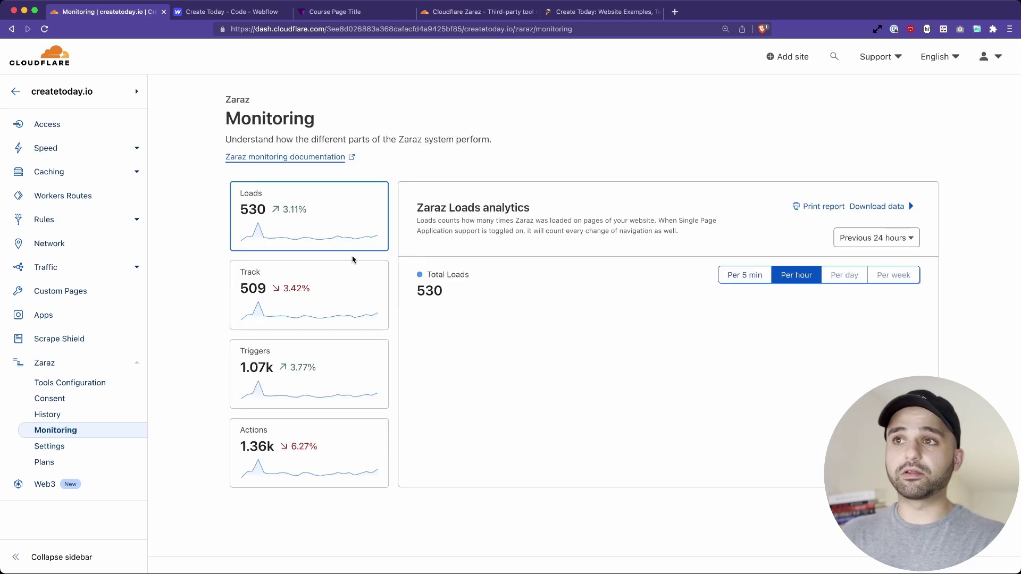
scroll(499, 265, "down", 2)
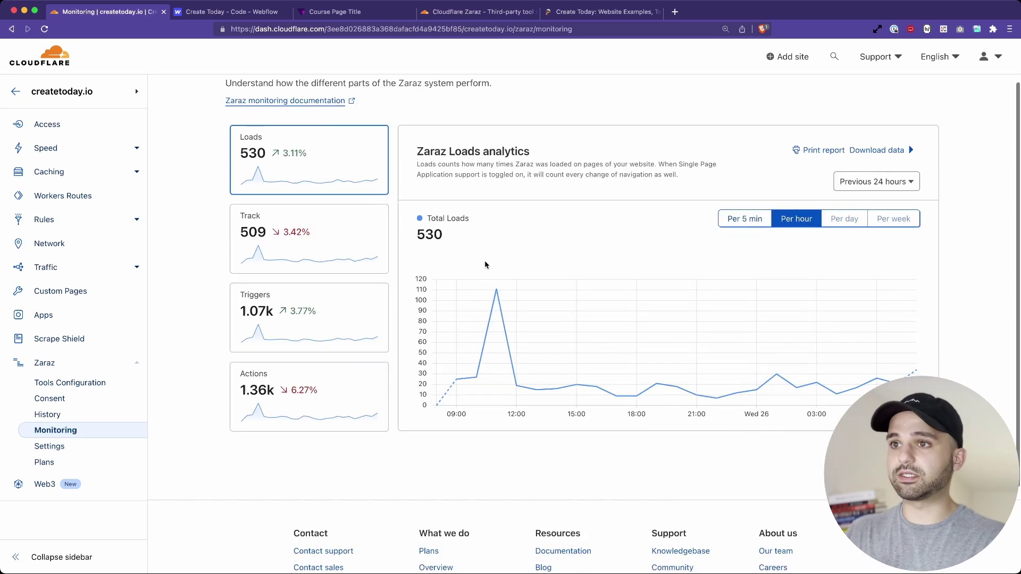
Step: View Monitoring analytics for Track events and for how often triggers fired
left_click(360, 251)
left_click(352, 354)
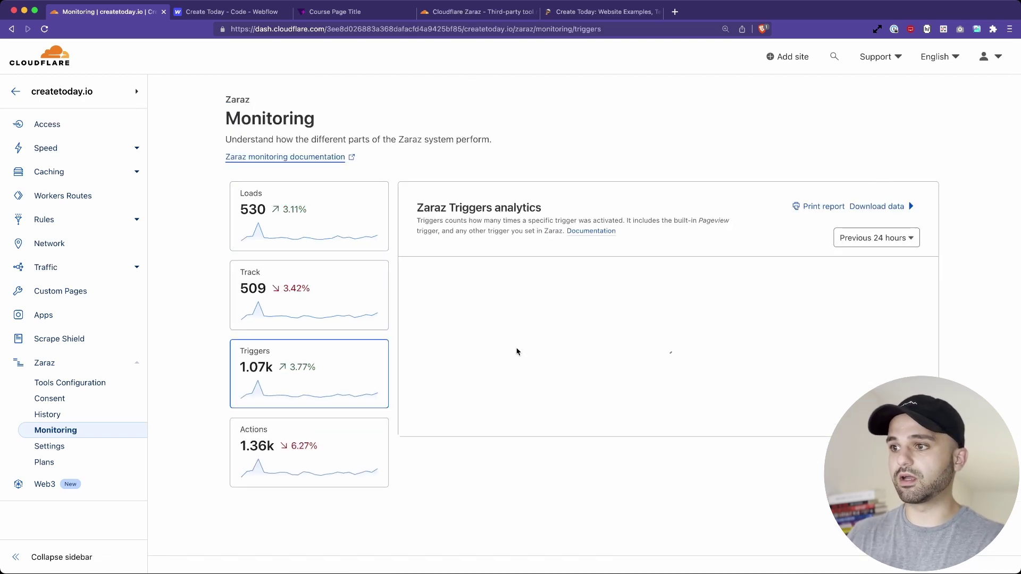
scroll(516, 349, "down", 6)
scroll(516, 348, "down", 2)
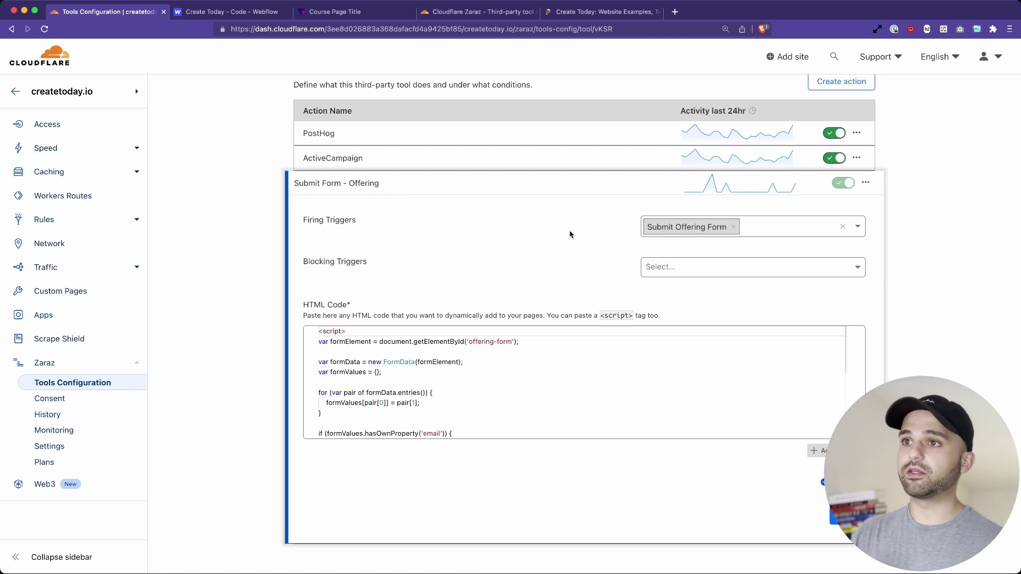
scroll(622, 250, "up", 1)
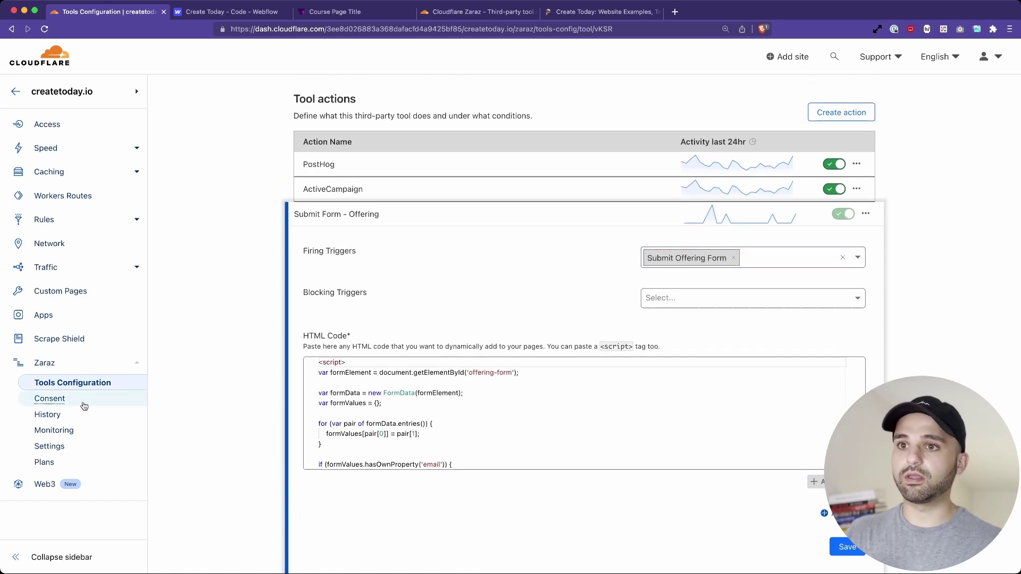
left_click(80, 390)
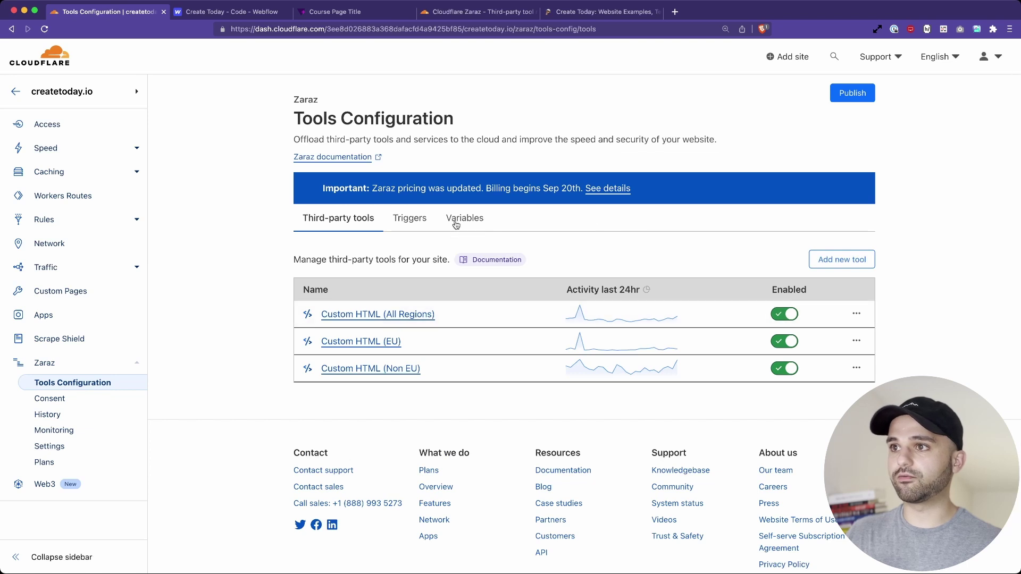
left_click(419, 224)
left_click(355, 388)
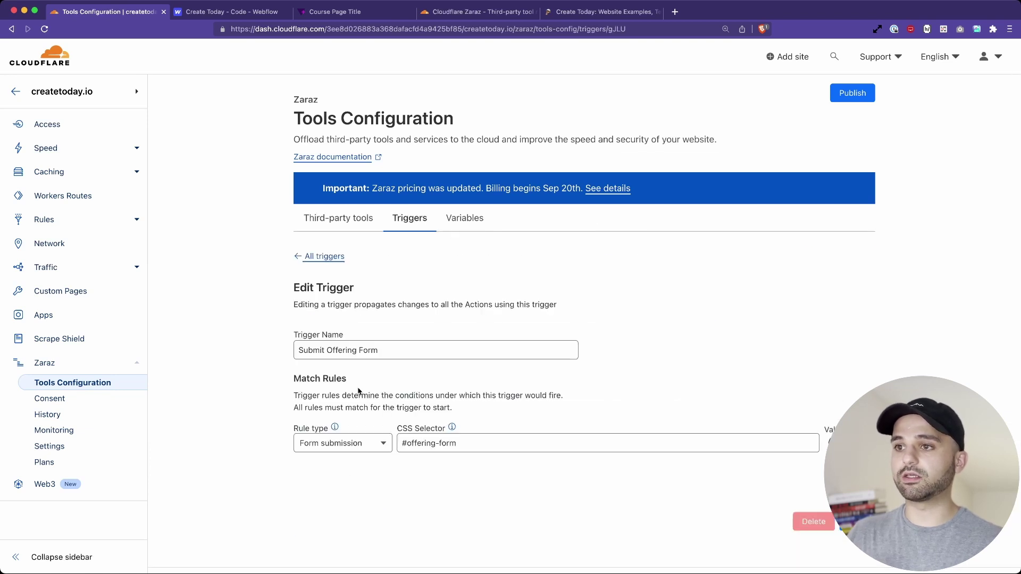
left_click_drag(387, 346, 234, 349)
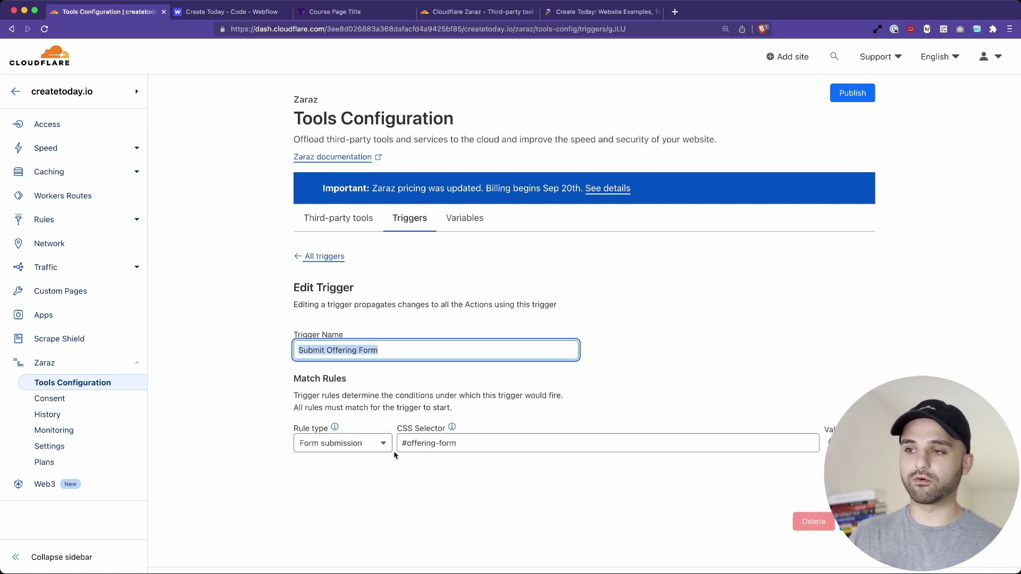
left_click_drag(398, 445, 522, 465)
left_click(506, 529)
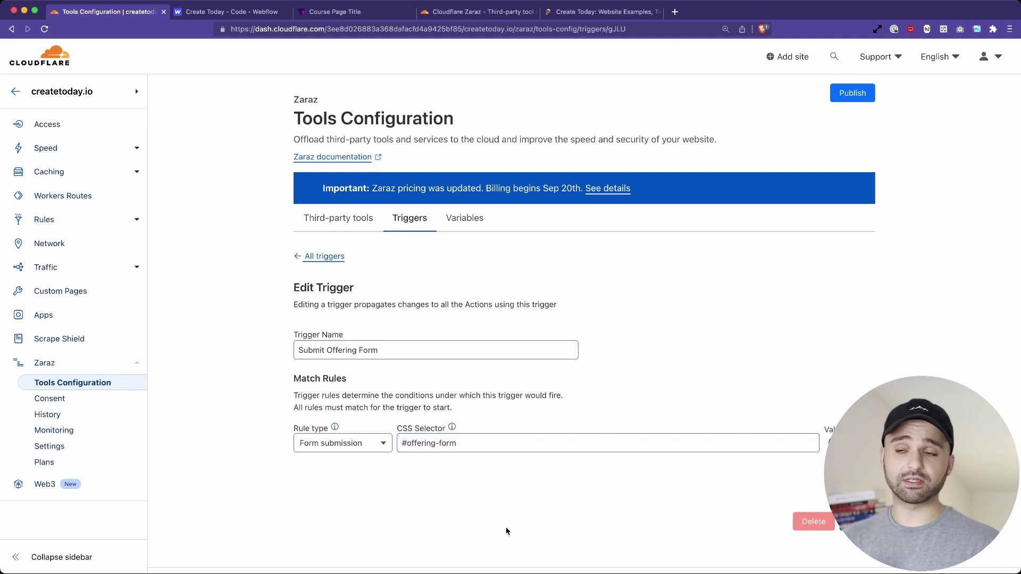
key("super+bracketleft")
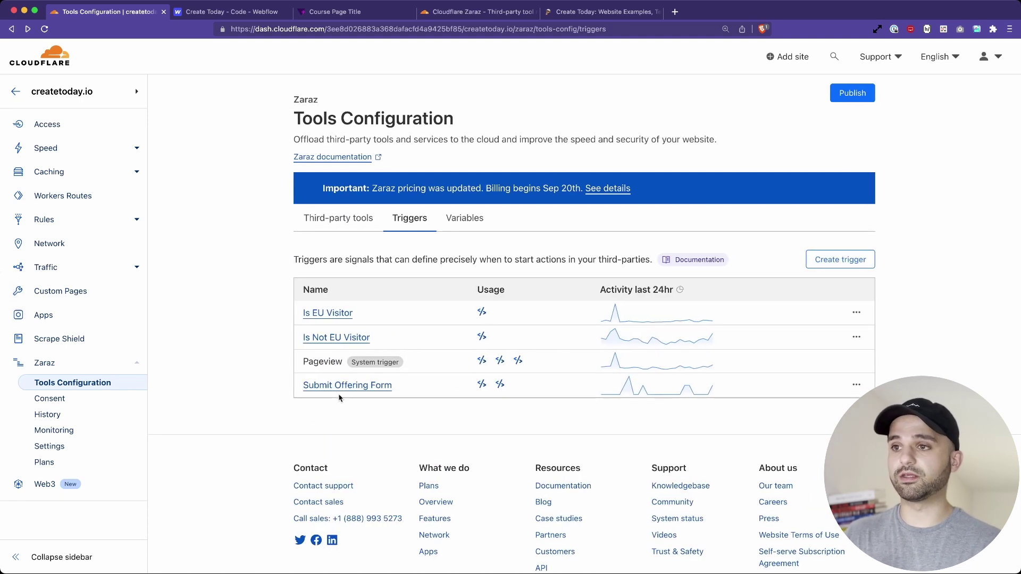
key("super+bracketleft")
Step: Scroll through the Submit Form - Offering action's form-data HTML script
scroll(639, 373, "down", 2)
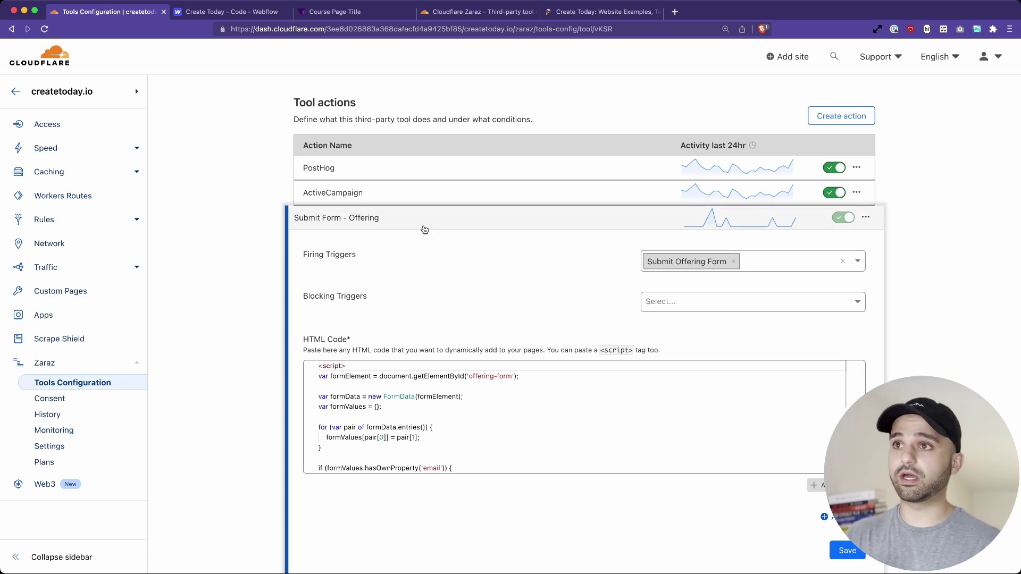
scroll(423, 237, "up", 1)
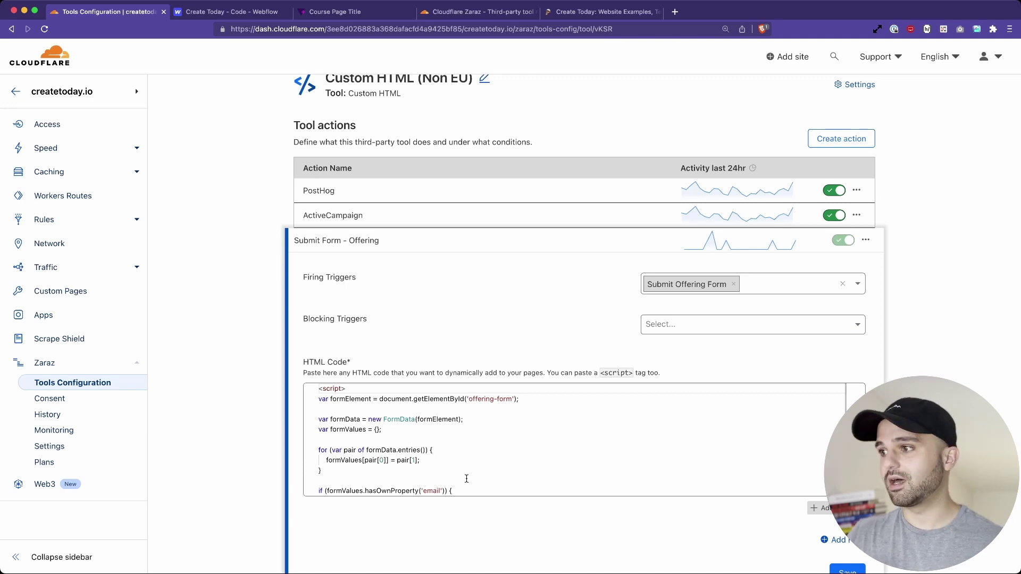
scroll(468, 478, "down", 3)
scroll(475, 476, "up", 3)
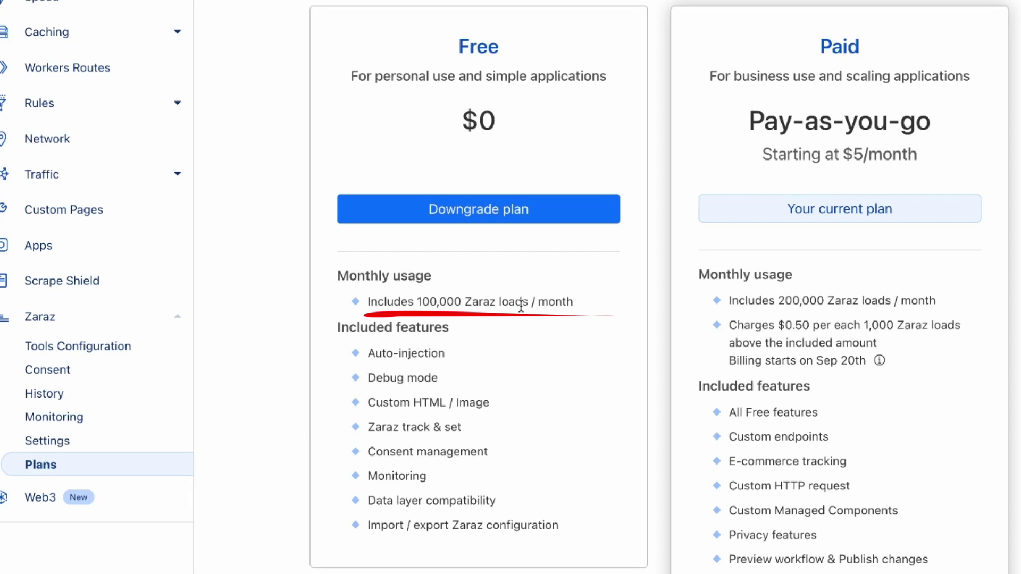
left_click_drag(305, 327, 547, 506)
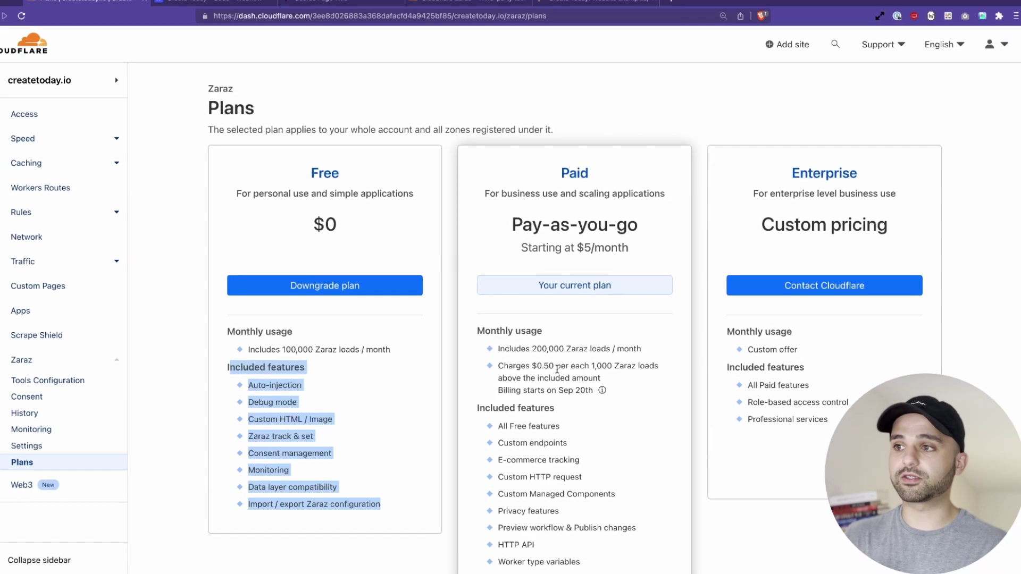
left_click_drag(504, 349, 653, 361)
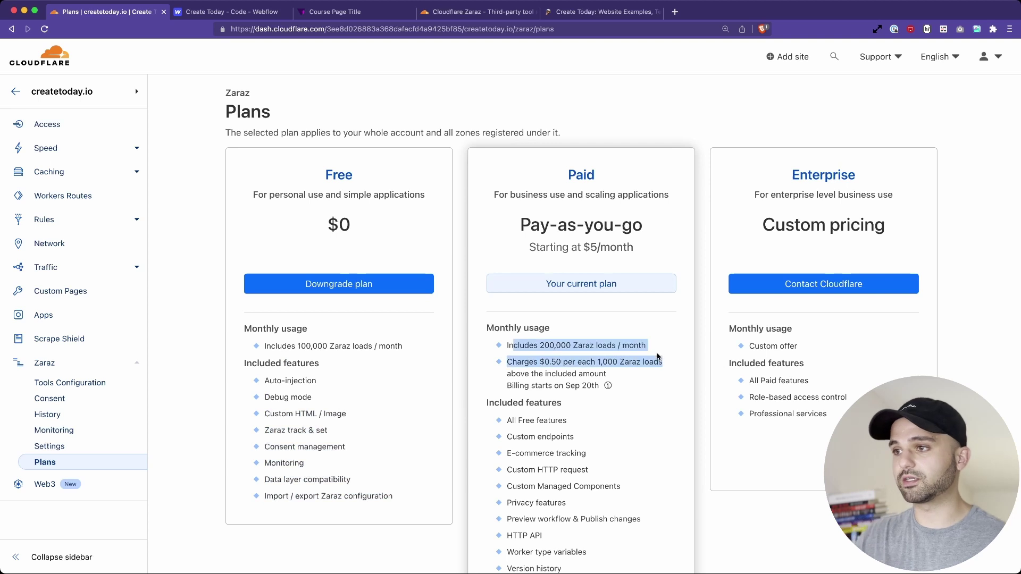
scroll(659, 372, "down", 3)
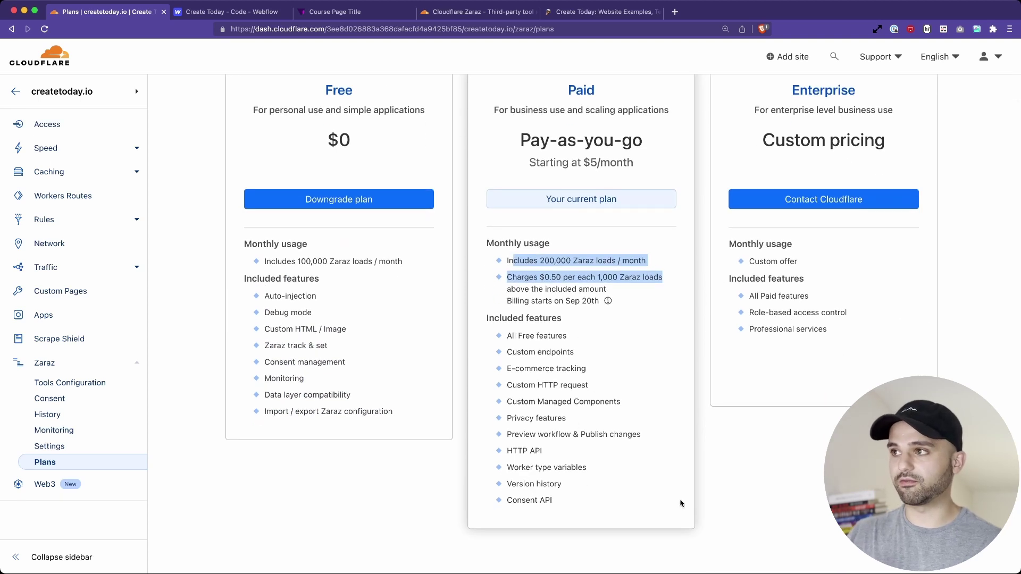
left_click(733, 494)
scroll(733, 495, "up", 3)
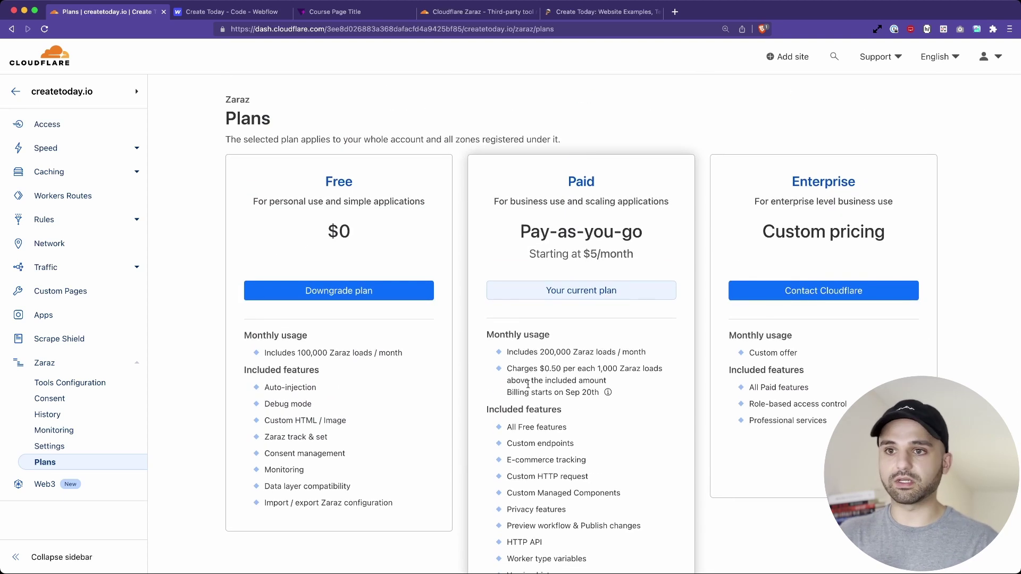
Step: Switch to the Zaraz product page, highlight its subtitle, and read down to Speed up your website
left_click(473, 11)
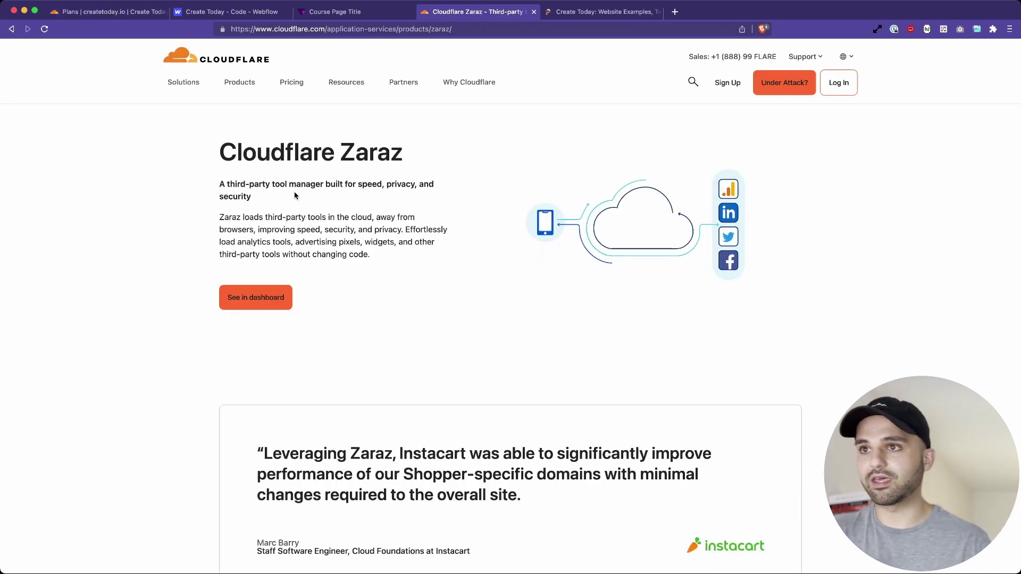
left_click_drag(218, 182, 365, 195)
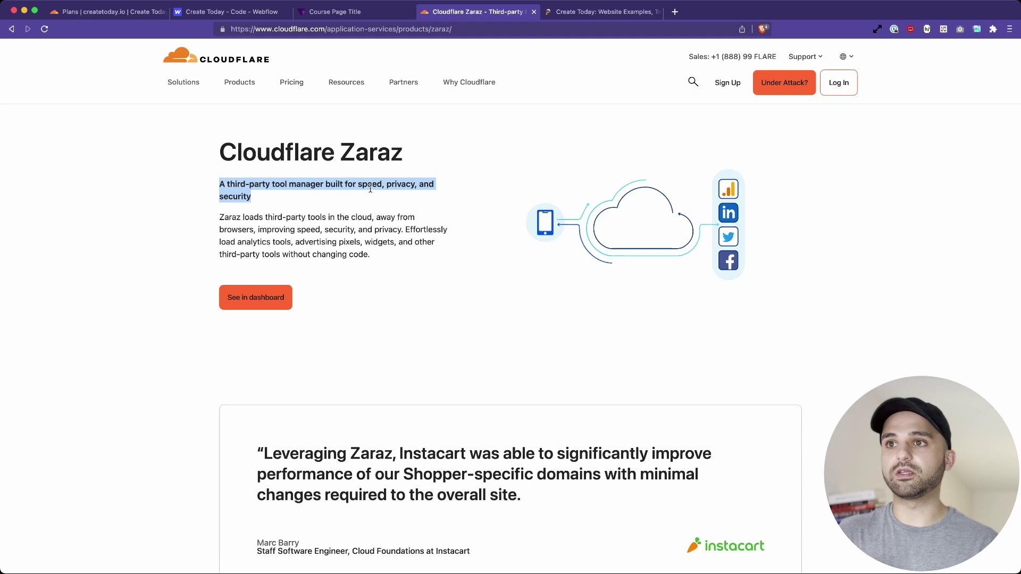
scroll(371, 326, "down", 5)
scroll(319, 444, "down", 1)
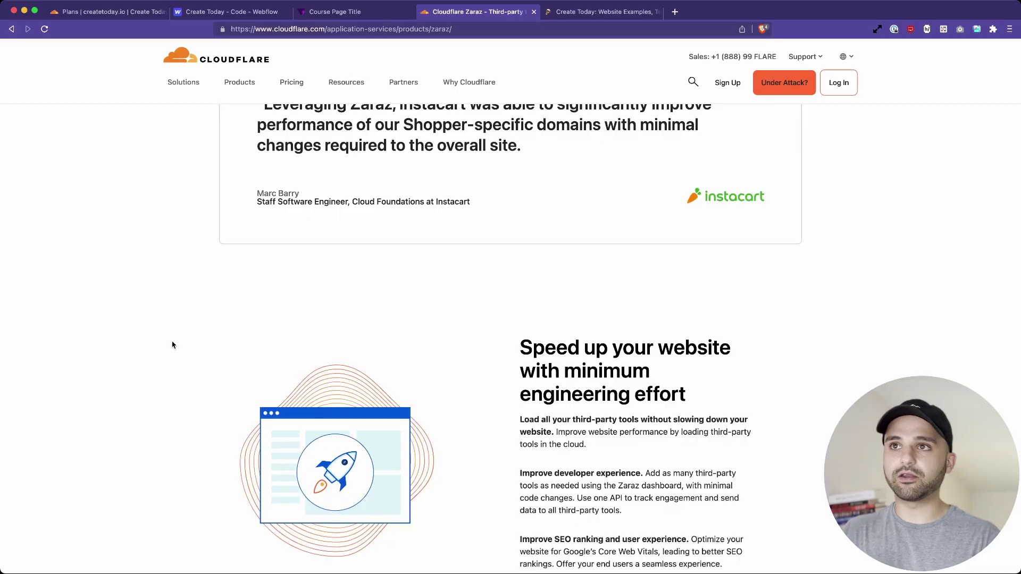
Step: From the Plans dashboard, open Consent and review the modal text, Understand Usage purpose, tool assignments and custom CSS
left_click(119, 18)
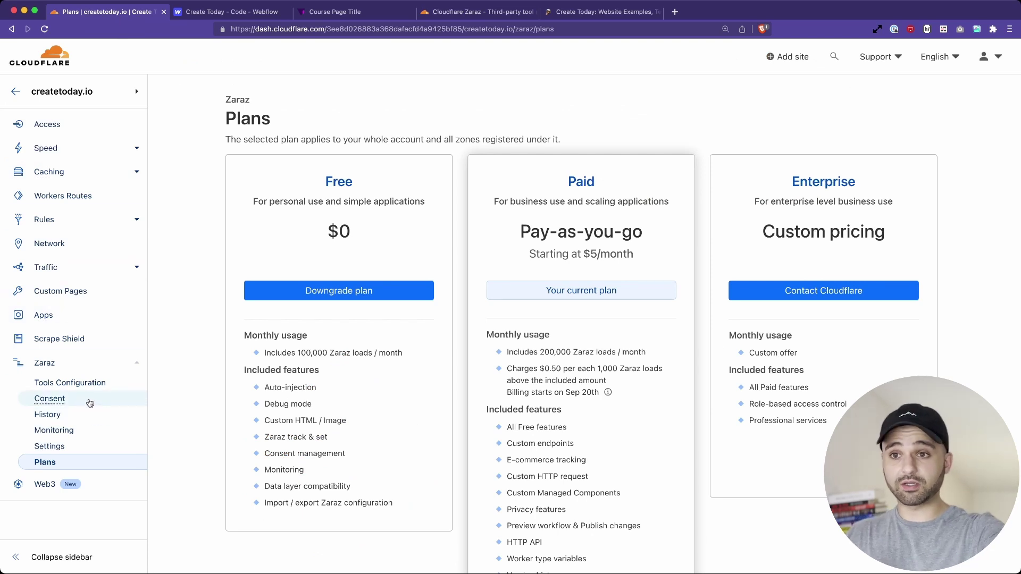
left_click(50, 399)
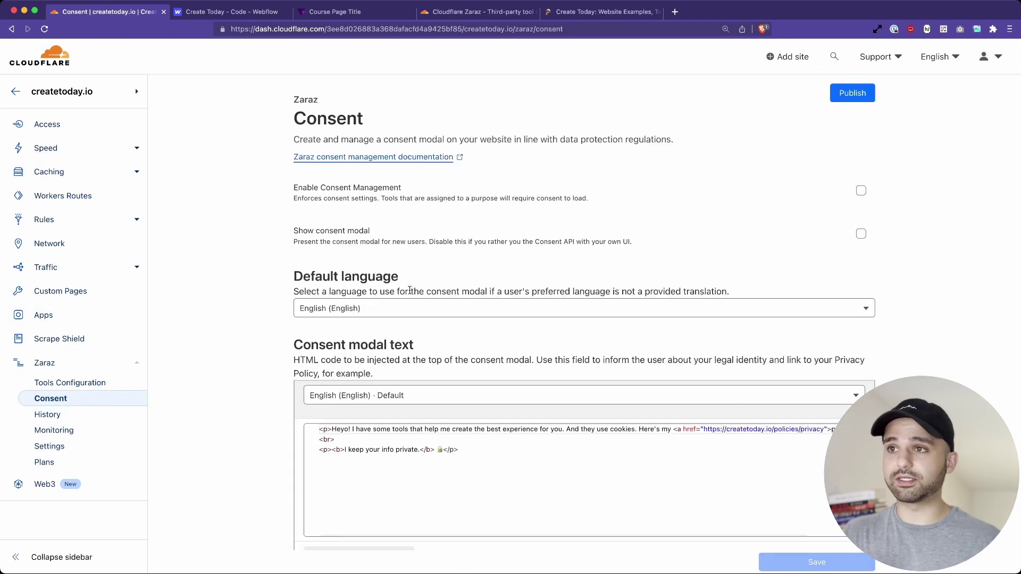
scroll(441, 353, "down", 3)
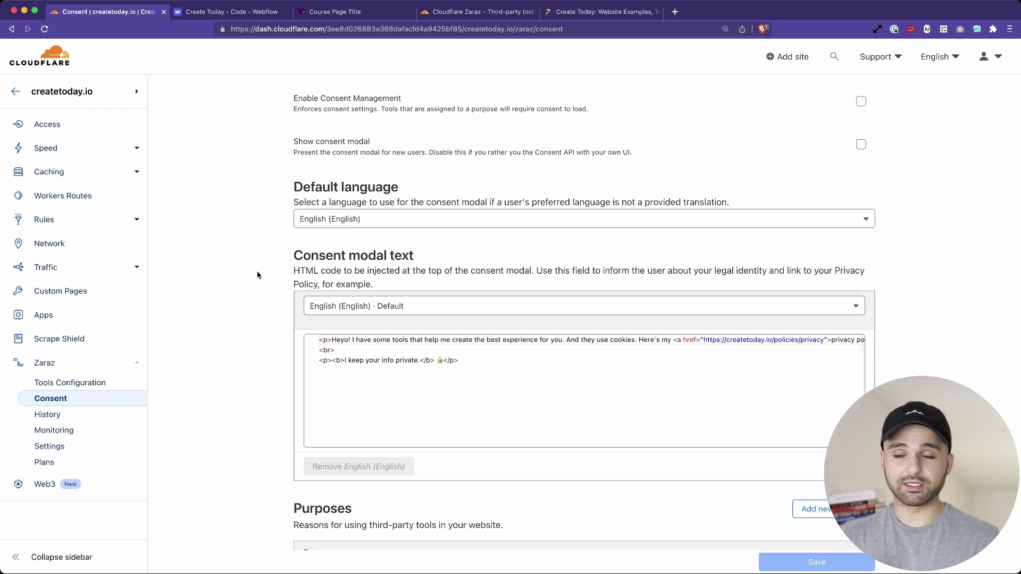
scroll(257, 274, "down", 5)
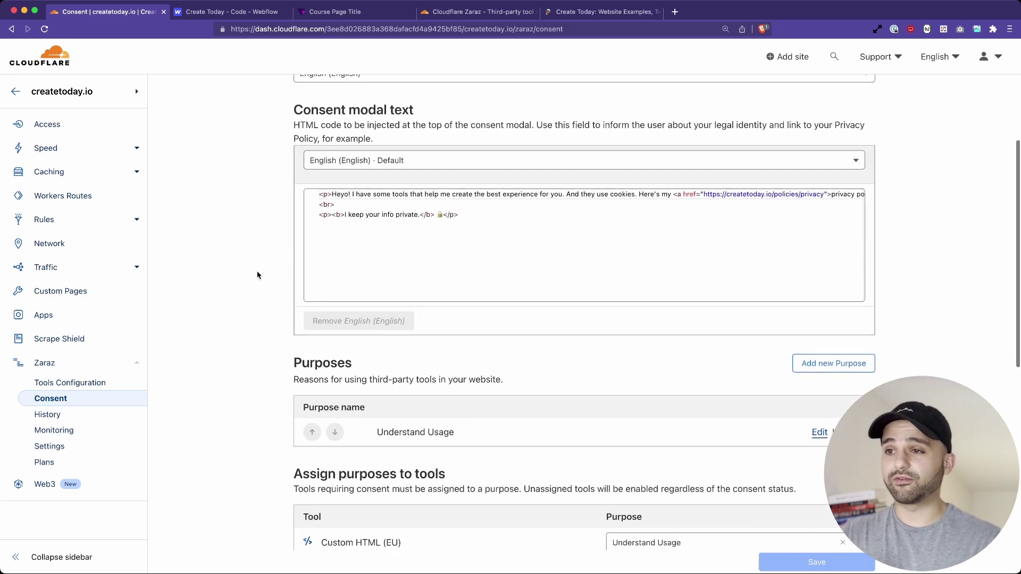
scroll(257, 273, "down", 2)
scroll(258, 272, "up", 6)
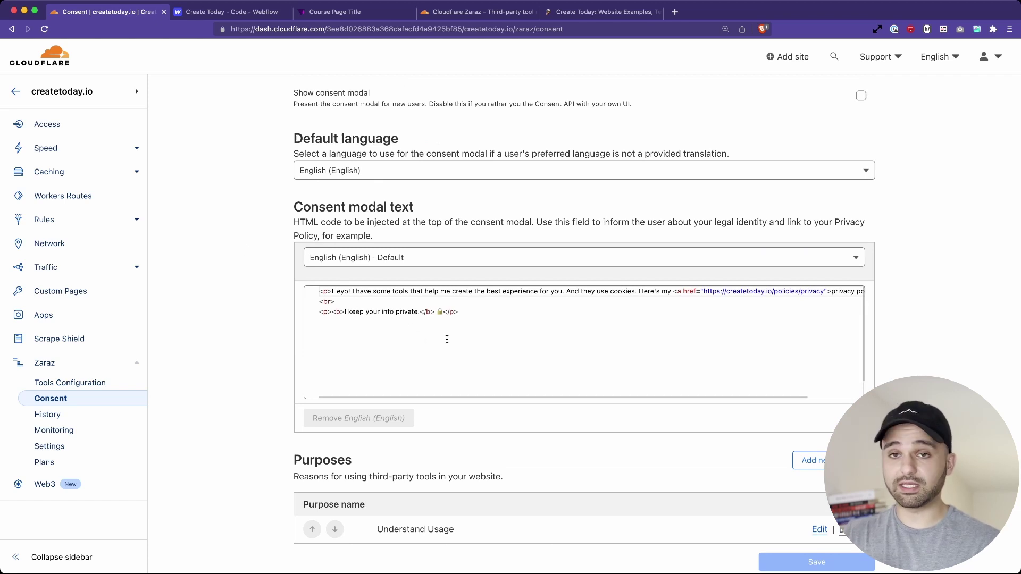
scroll(298, 344, "down", 8)
scroll(299, 344, "down", 7)
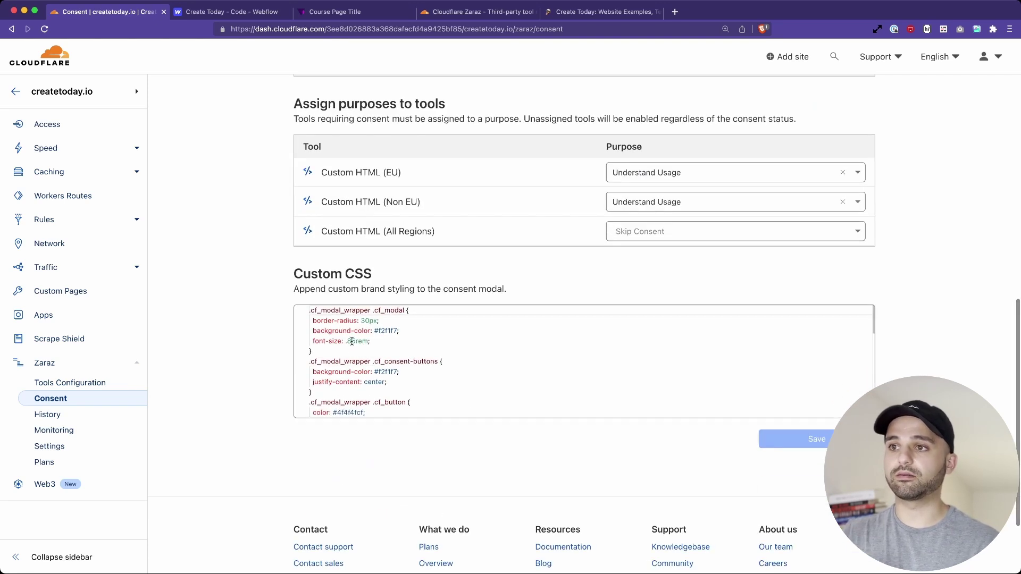
scroll(415, 339, "up", 2)
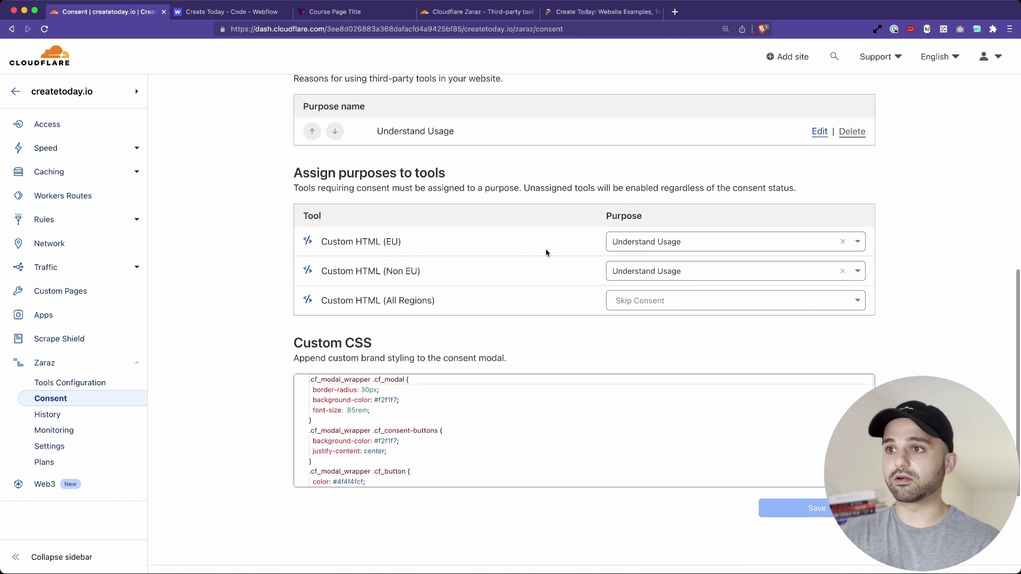
scroll(429, 331, "up", 2)
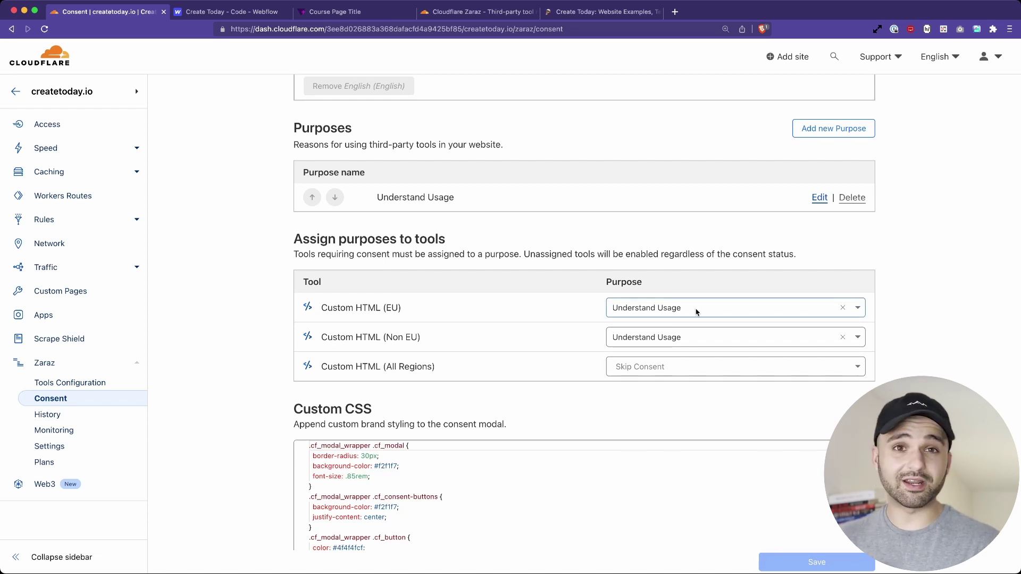
scroll(468, 386, "down", 2)
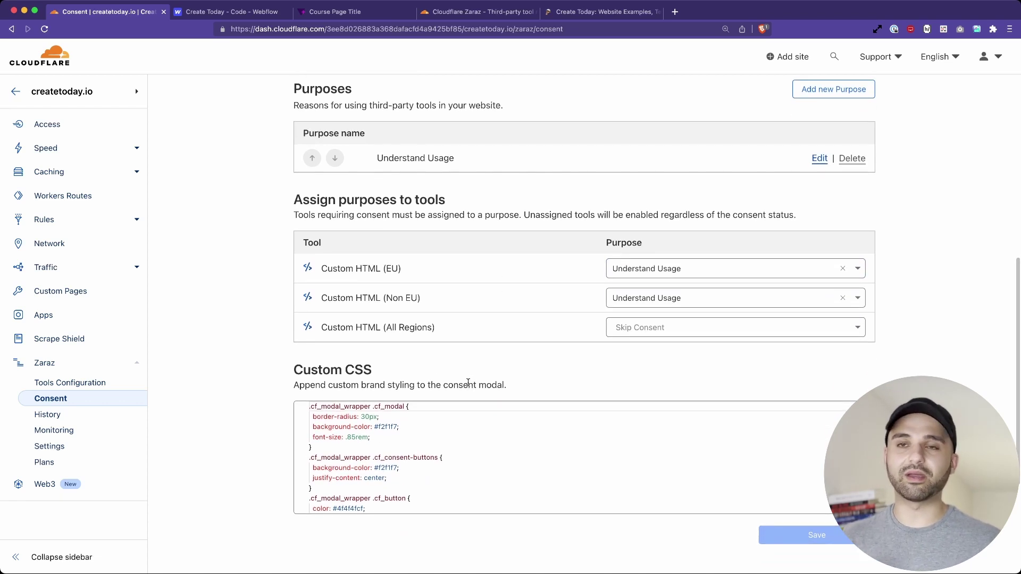
scroll(517, 376, "up", 5)
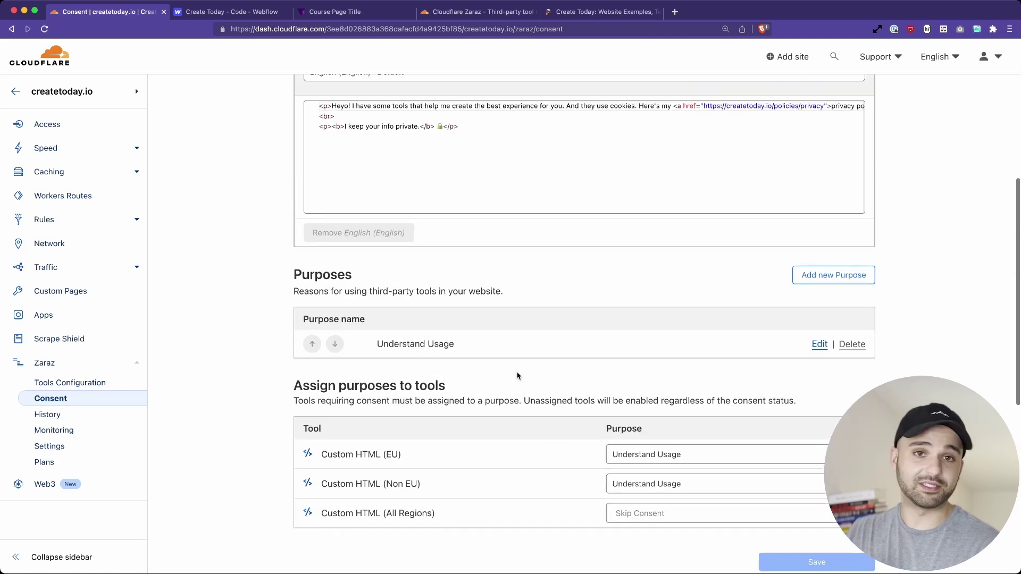